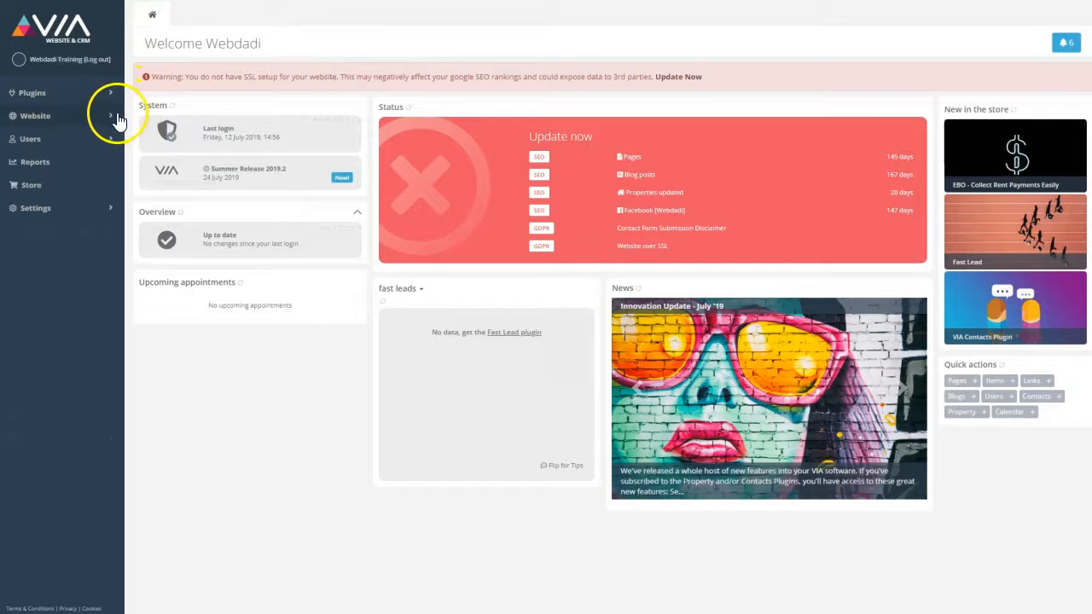
- Open the London Bridge record from the website's list of areas for editing
click(108, 121)
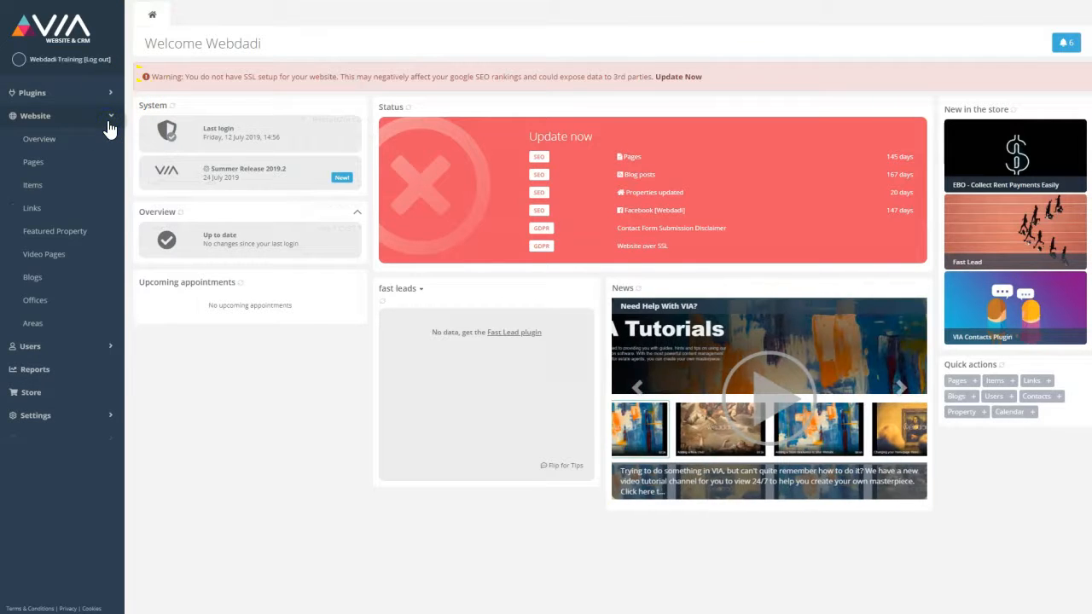
click(69, 332)
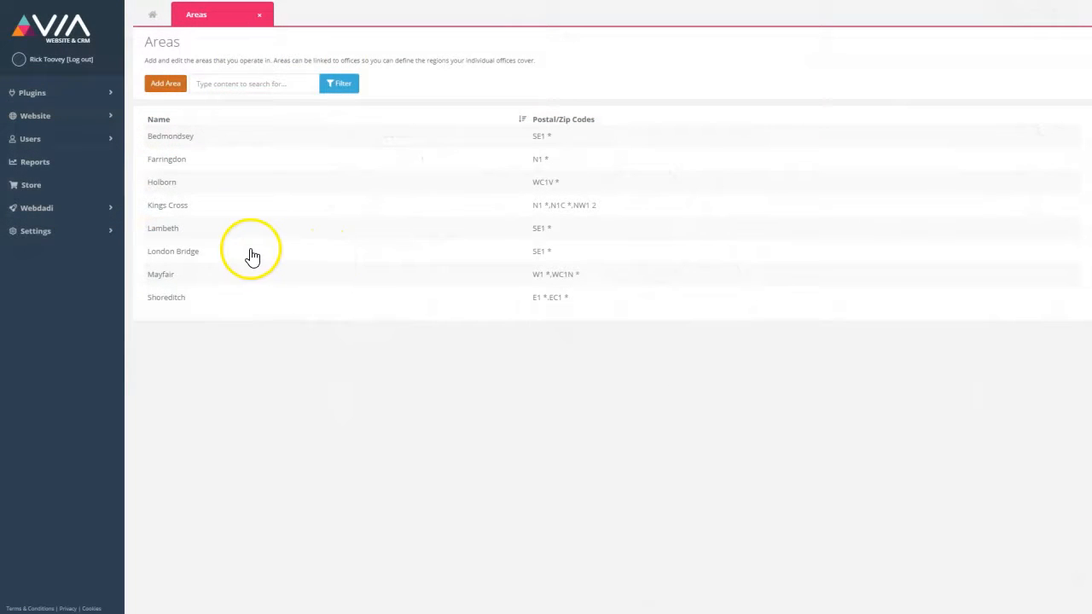
click(172, 256)
click(172, 258)
click(192, 255)
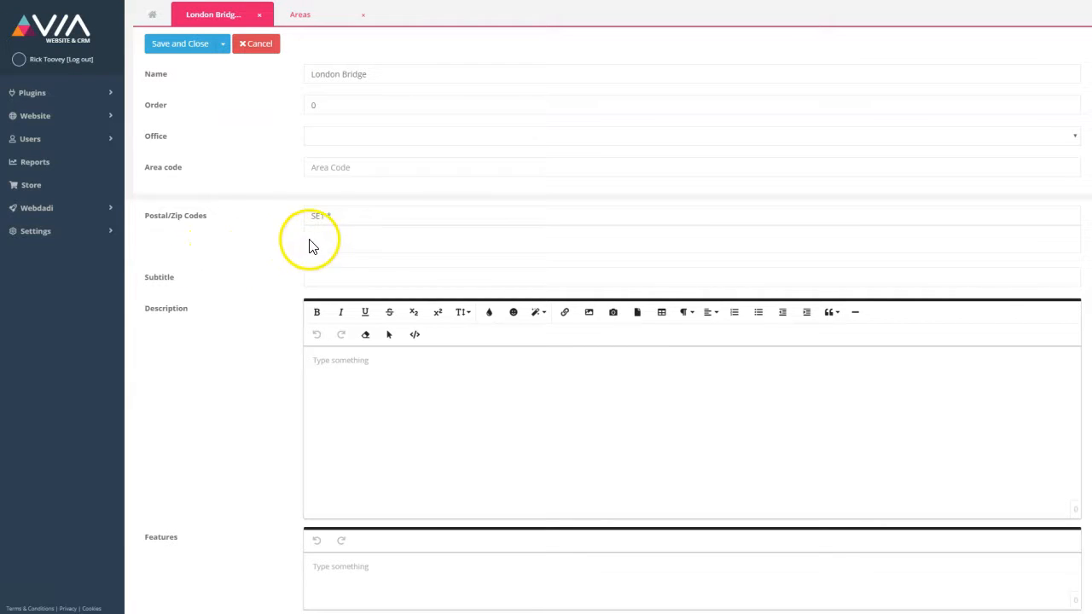
- Add more comma-separated postcodes after SE1 * in London Bridge's postal codes, ending with DE4 1
click(346, 216)
text(, )
text(SE)
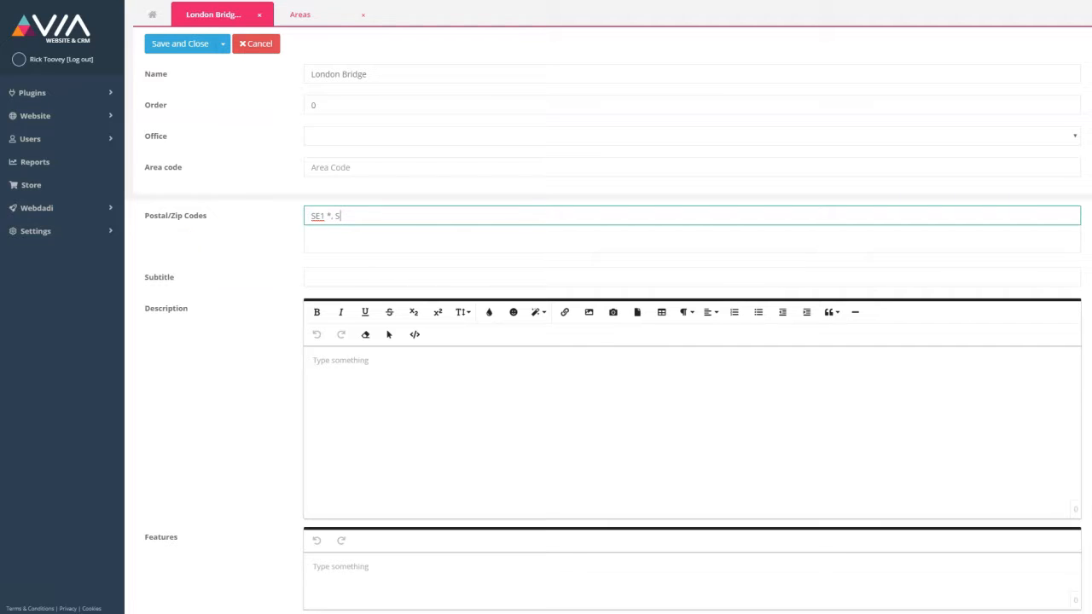
text(2 *, KT12 *)
key(BackSpace)
key(BackSpace)
key(BackSpace)
key(BackSpace)
key(BackSpace)
key(BackSpace)
key(BackSpace)
key(BackSpace)
text(W15 2*, DE4 1)
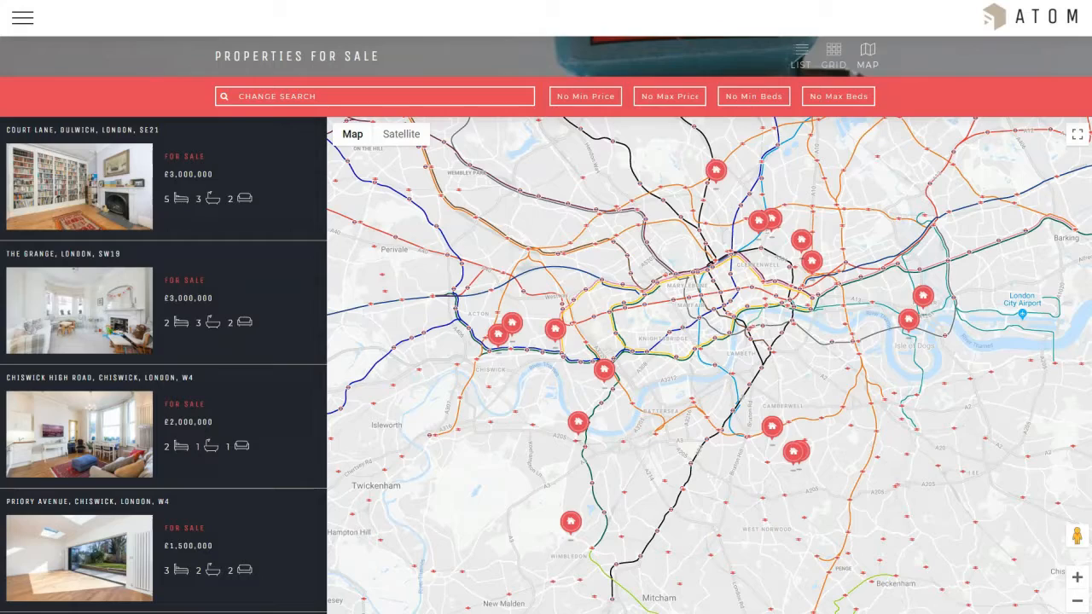
- On the public Atom website, expand the local area links below the property map and open London Bridge's properties for sale
scroll(546, 341, down, 3)
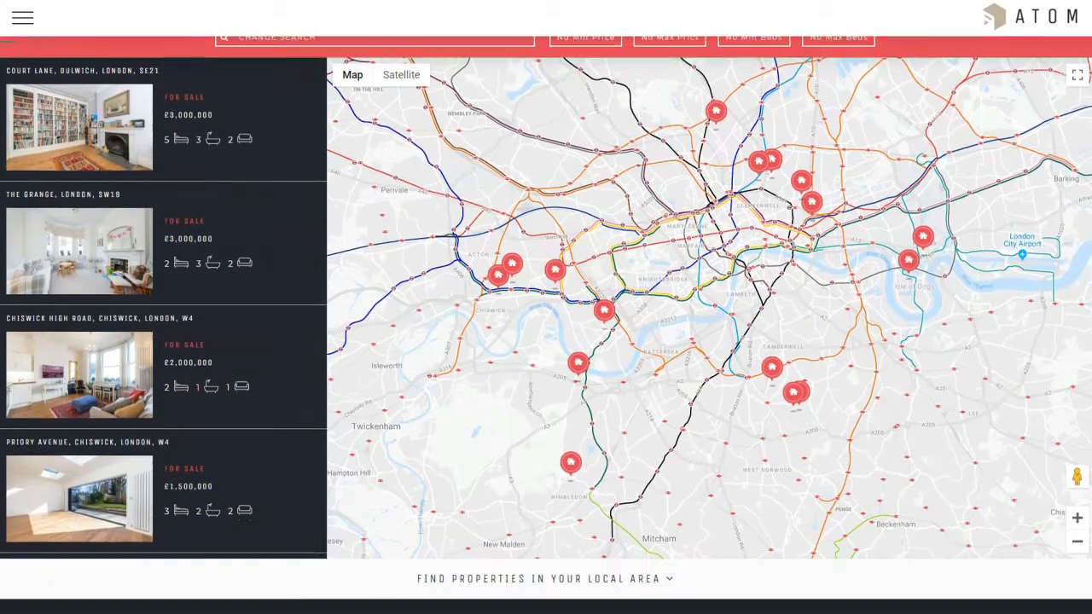
scroll(1002, 287, down, 3)
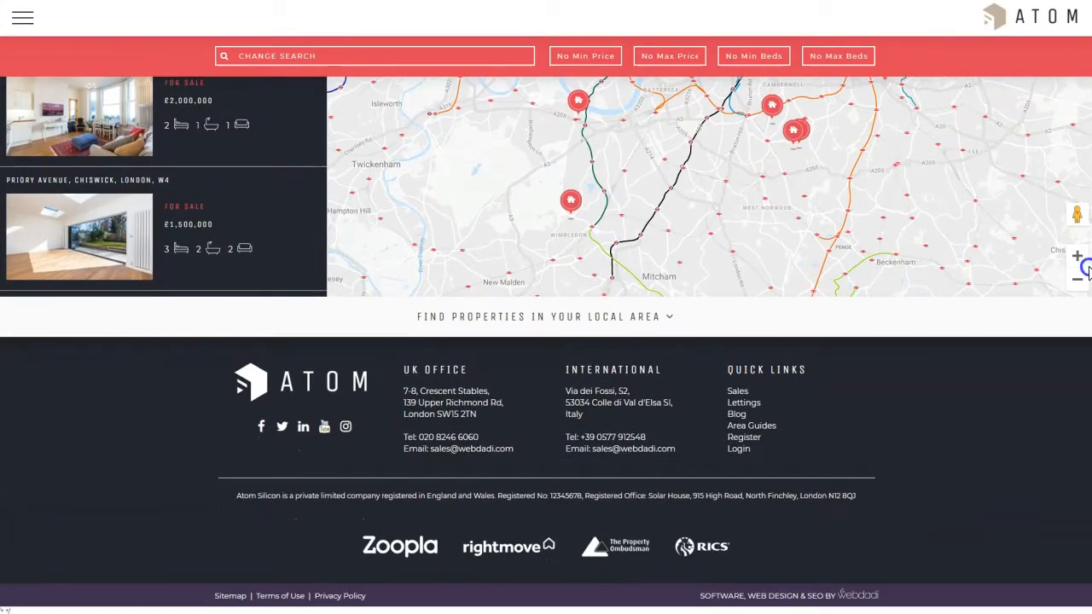
click(670, 321)
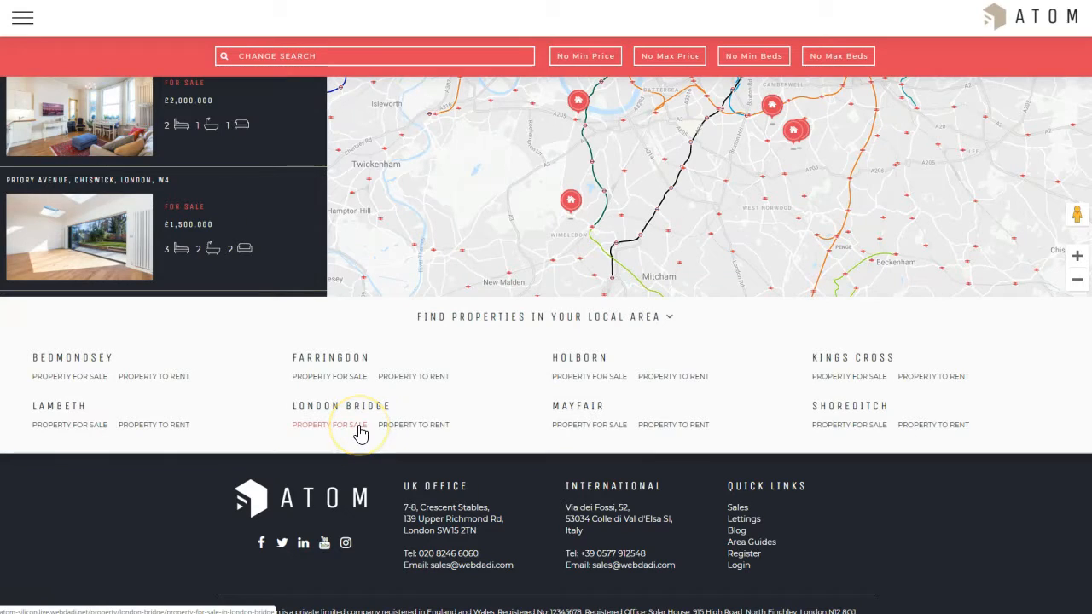
click(360, 427)
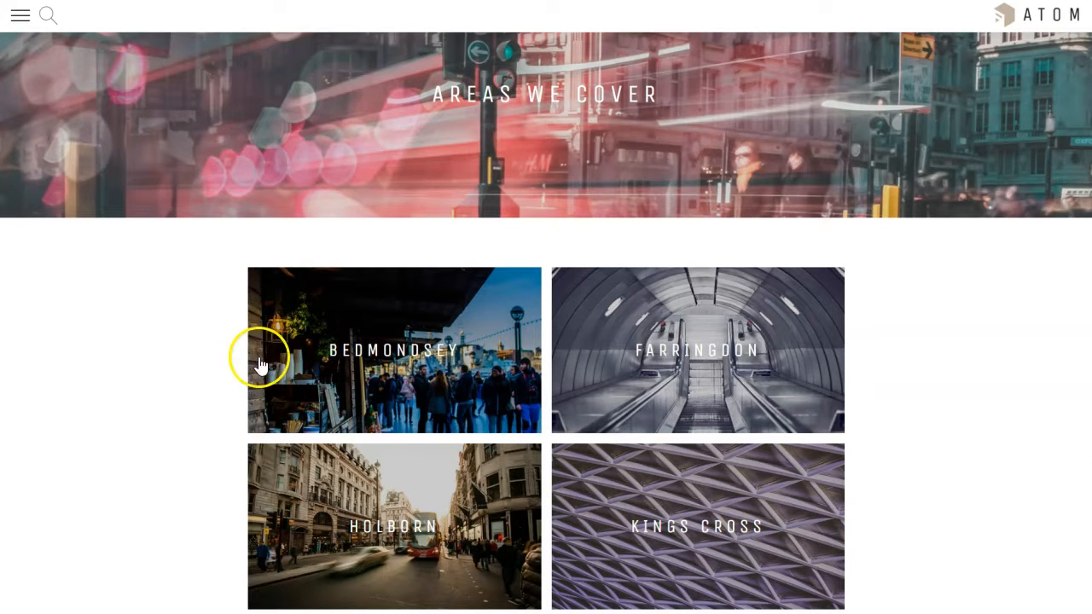
- Open the Bedmondsey area guide and review the description, features, transport, schools, metadata, surrounding areas and media fields in its VIA record
click(402, 358)
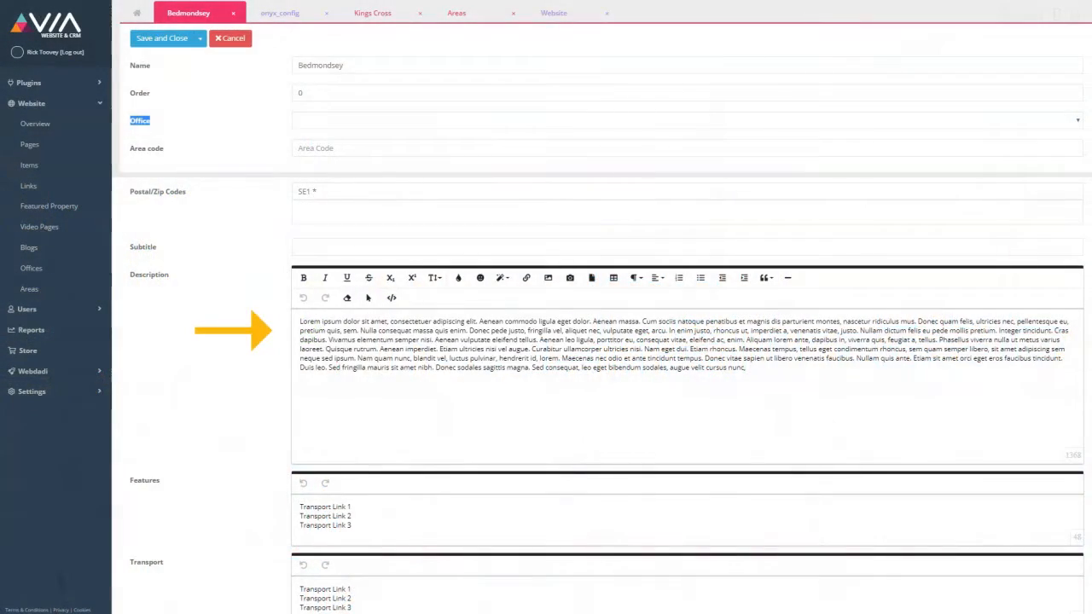
scroll(601, 334, down, 1)
scroll(602, 334, down, 2)
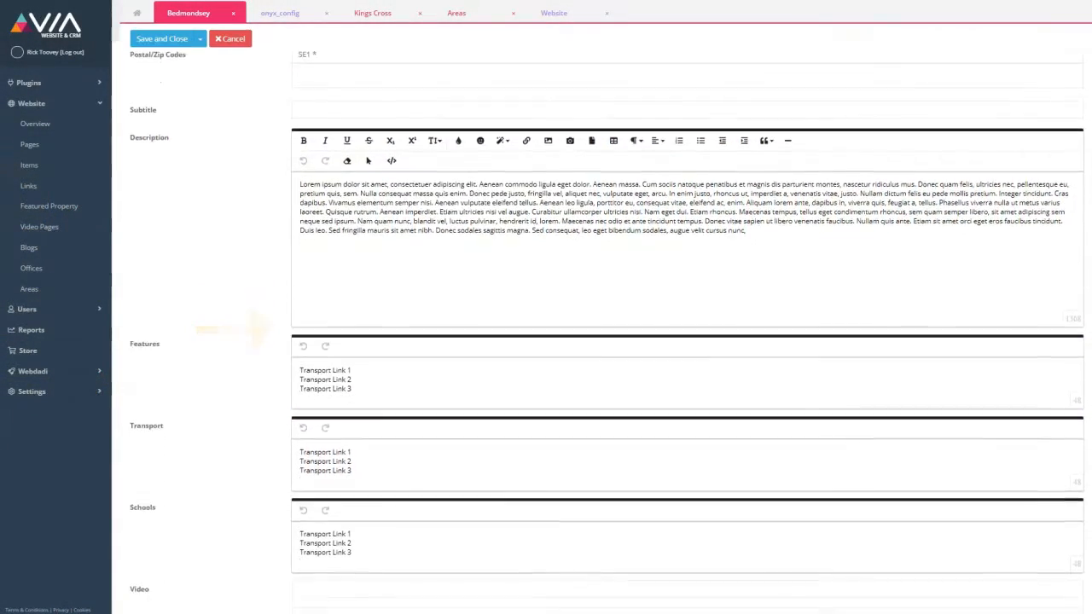
scroll(602, 335, down, 1)
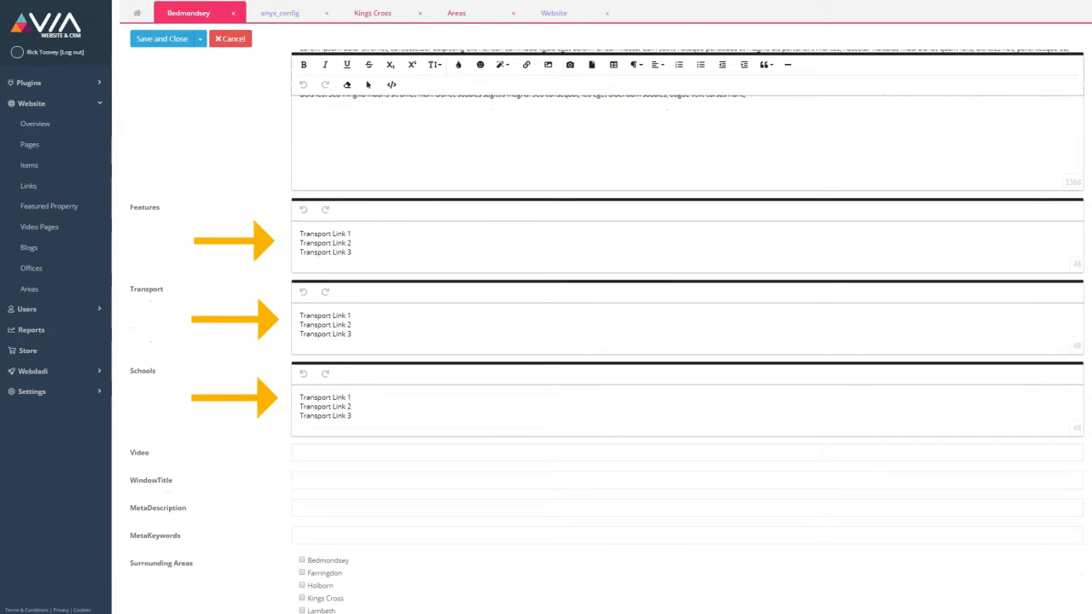
scroll(602, 334, down, 2)
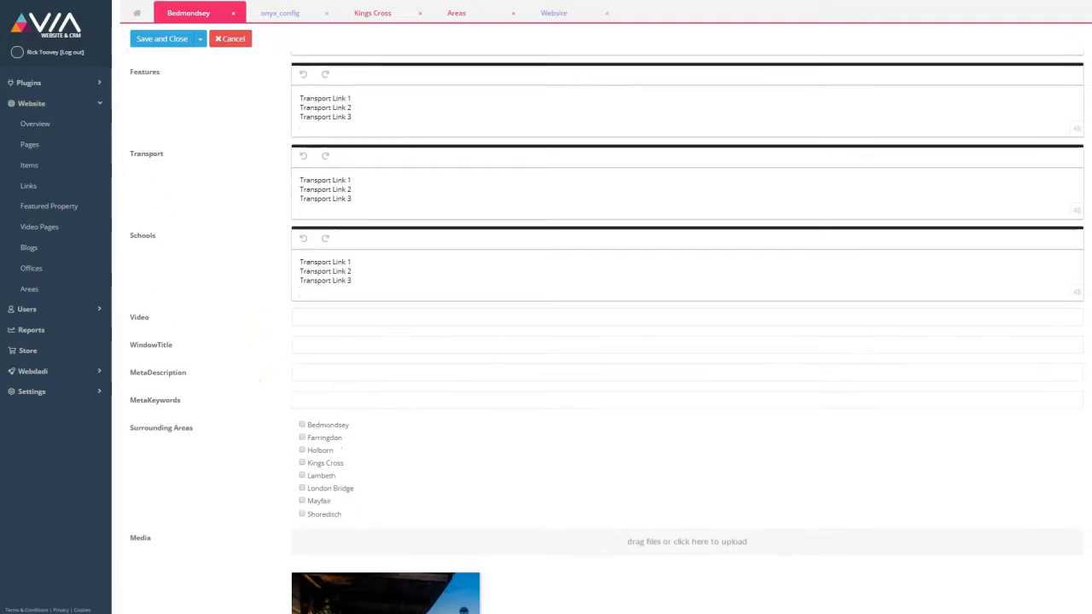
scroll(602, 335, down, 3)
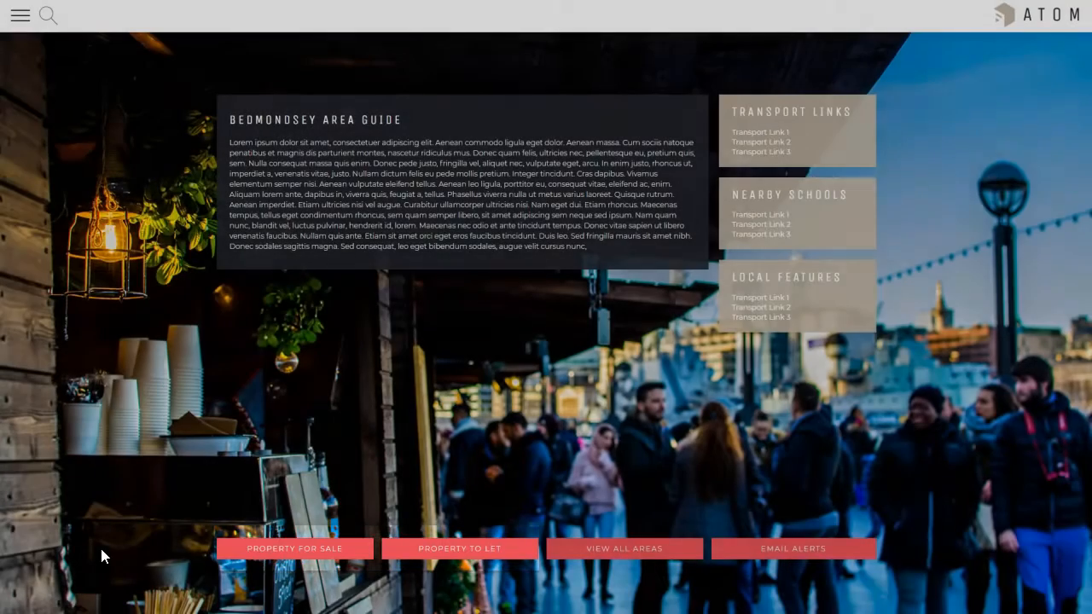
- Open the properties for sale from the Bedmondsey area guide on the public website
click(270, 551)
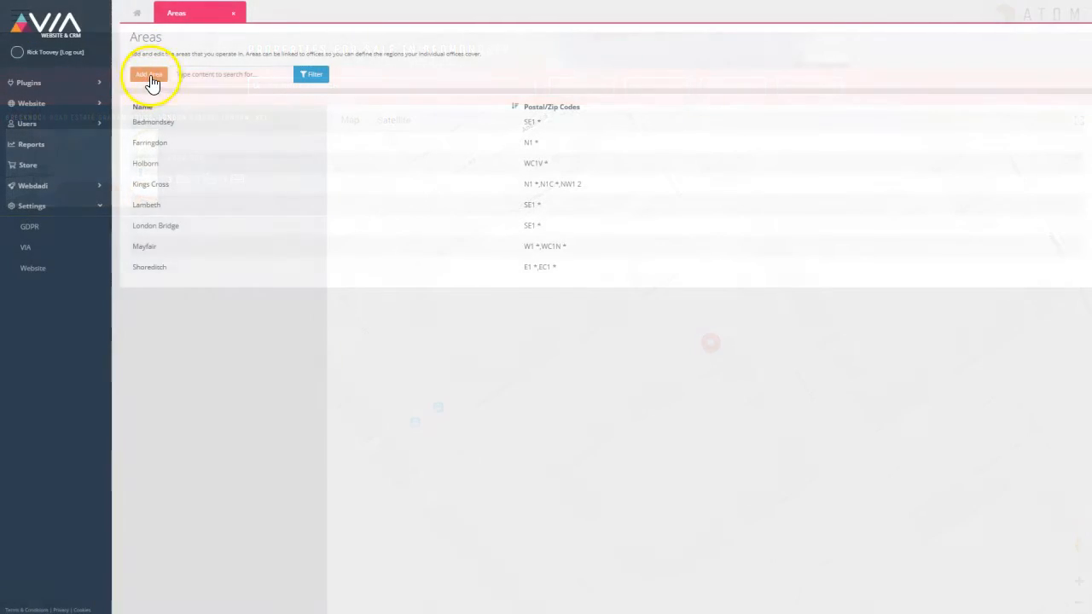
- Create a new area named Putney in VIA, then save and close it
click(147, 77)
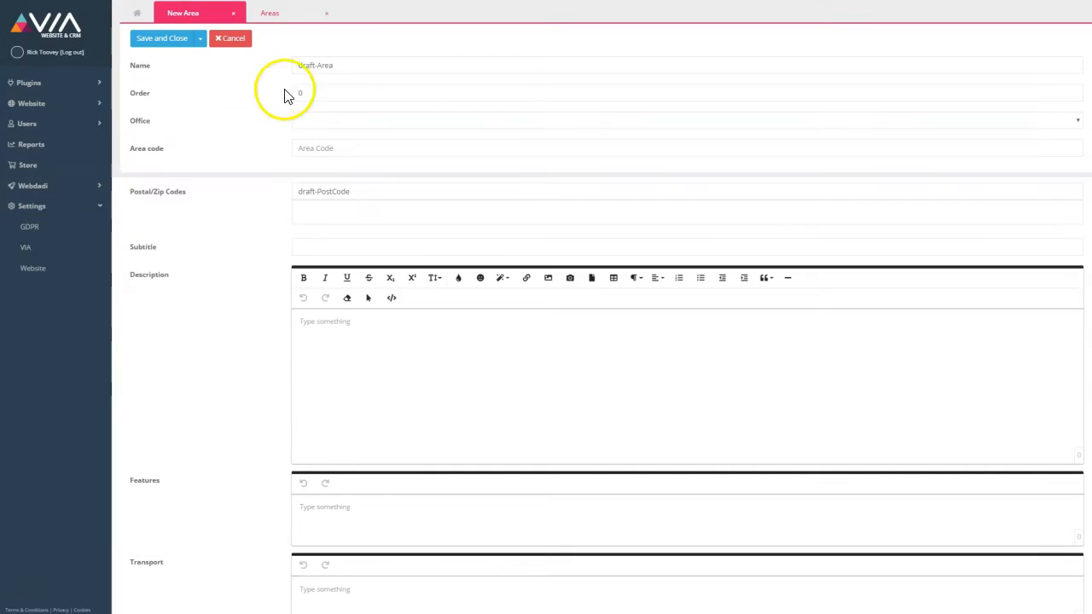
triple_click(336, 66)
text(Putney)
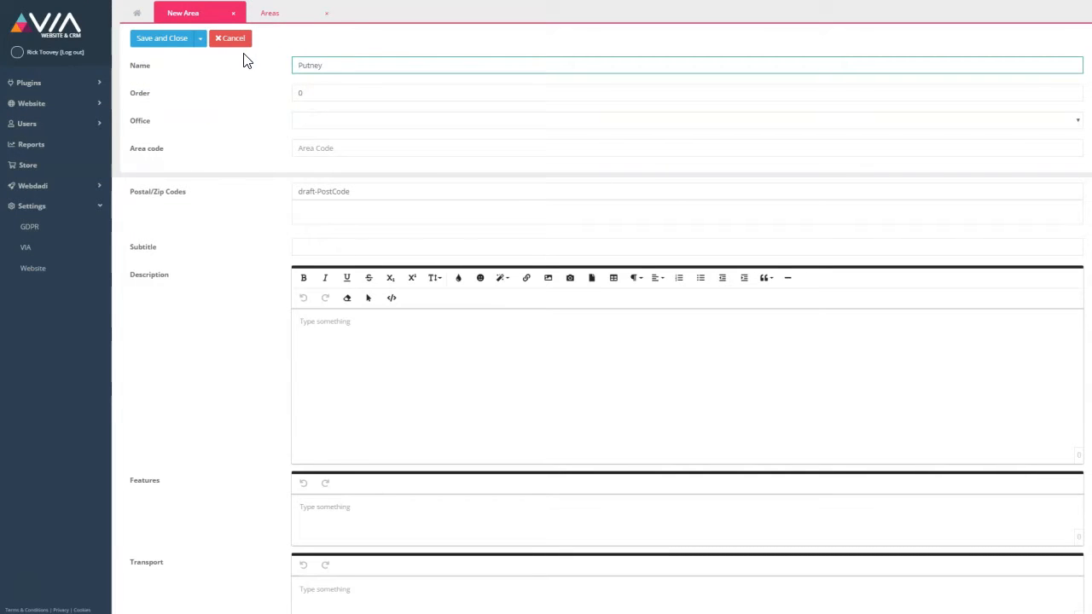
click(171, 38)
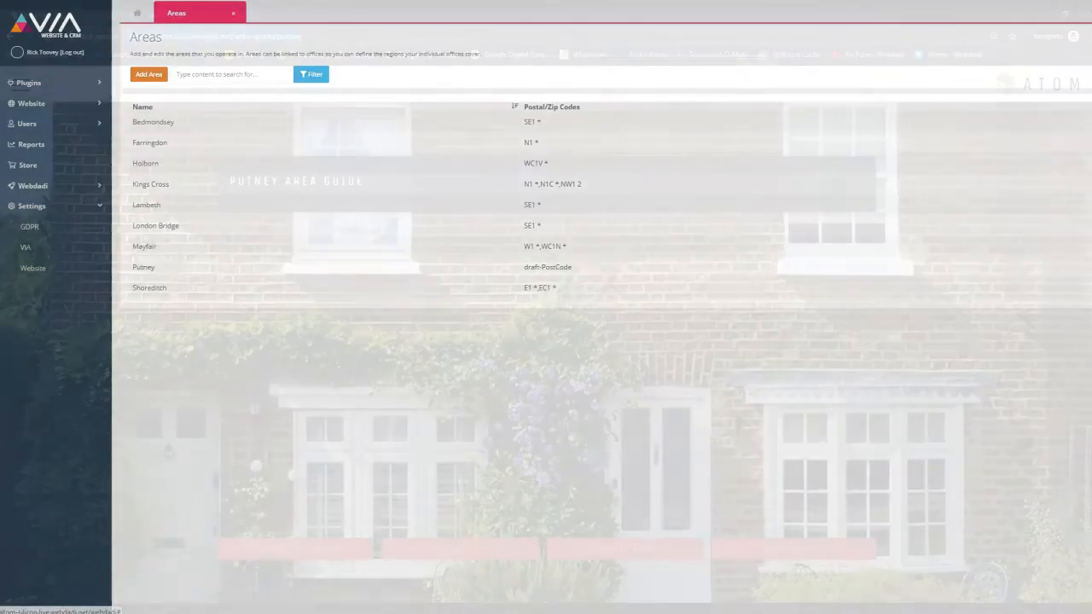